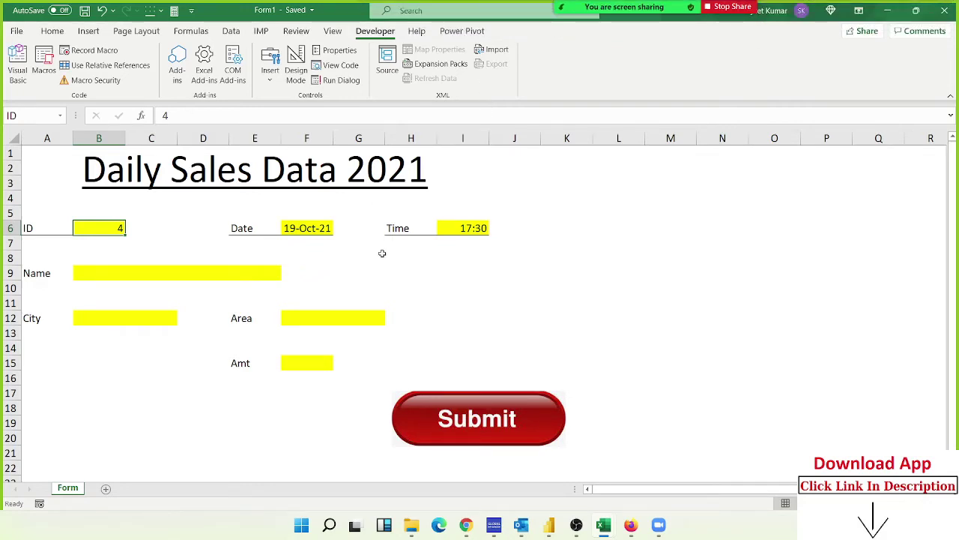
Allow both Zoom meeting participants to record local files, acknowledge the notice, and close Participants
{"action": "mouse_move", "coordinate": [608, 4]}
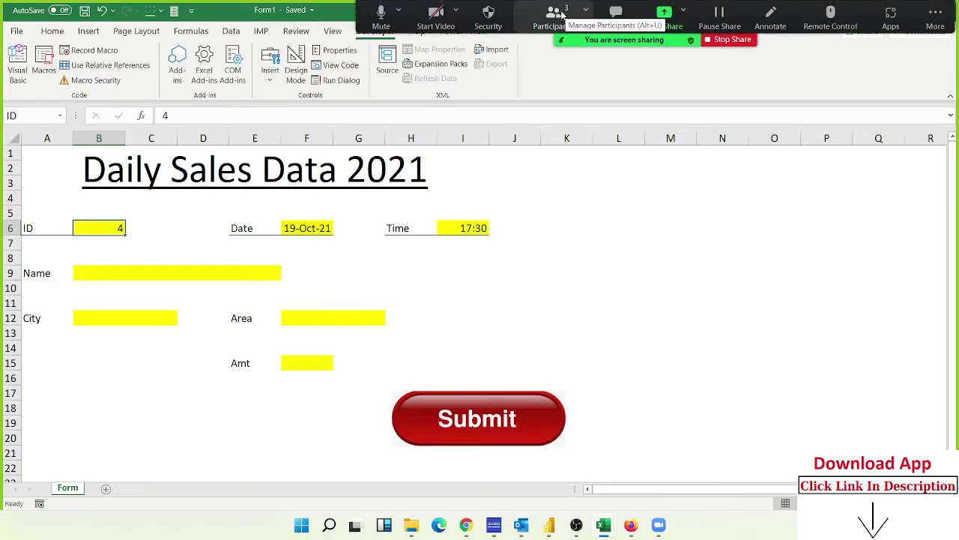
{"action": "left_click", "coordinate": [552, 15]}
{"action": "left_click", "coordinate": [581, 201]}
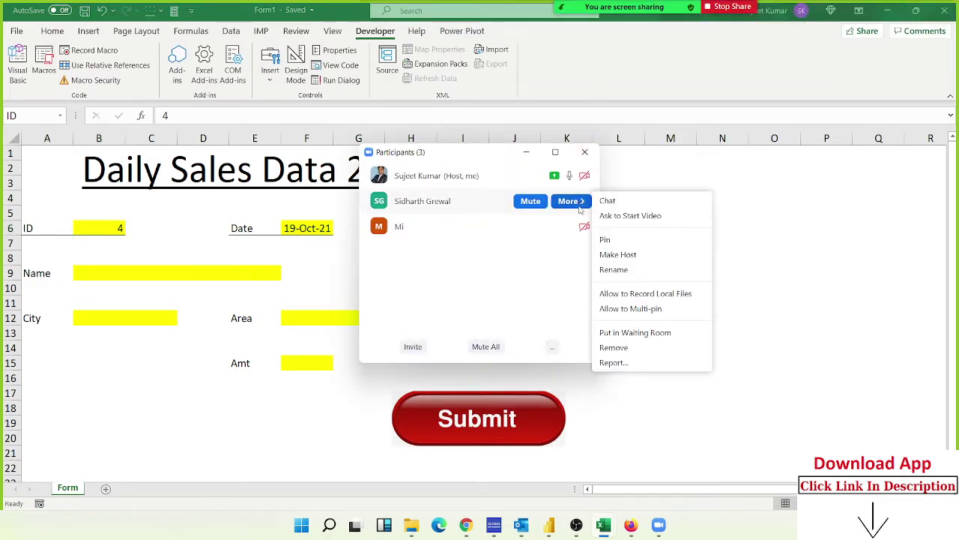
{"action": "left_click", "coordinate": [607, 293]}
{"action": "left_click", "coordinate": [571, 226]}
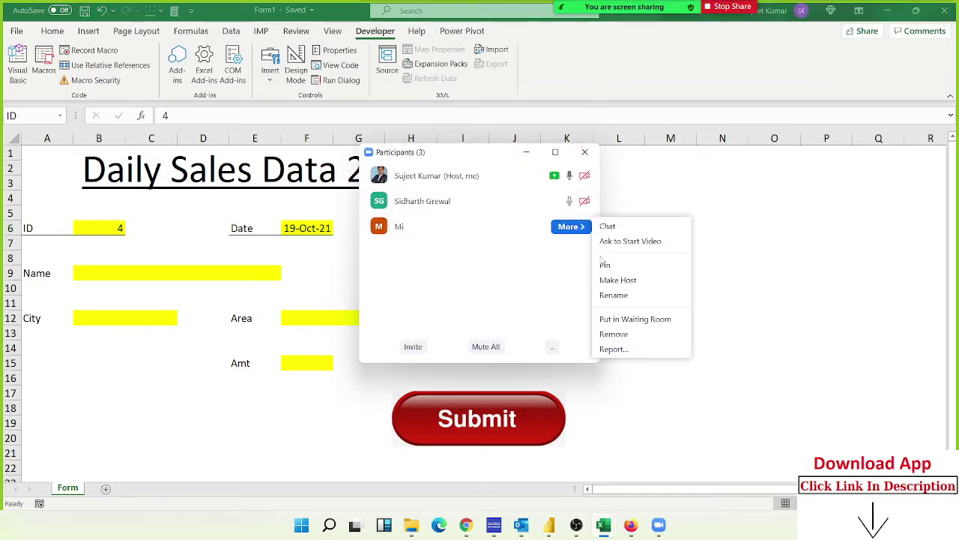
{"action": "left_click", "coordinate": [603, 280]}
{"action": "left_click", "coordinate": [539, 308]}
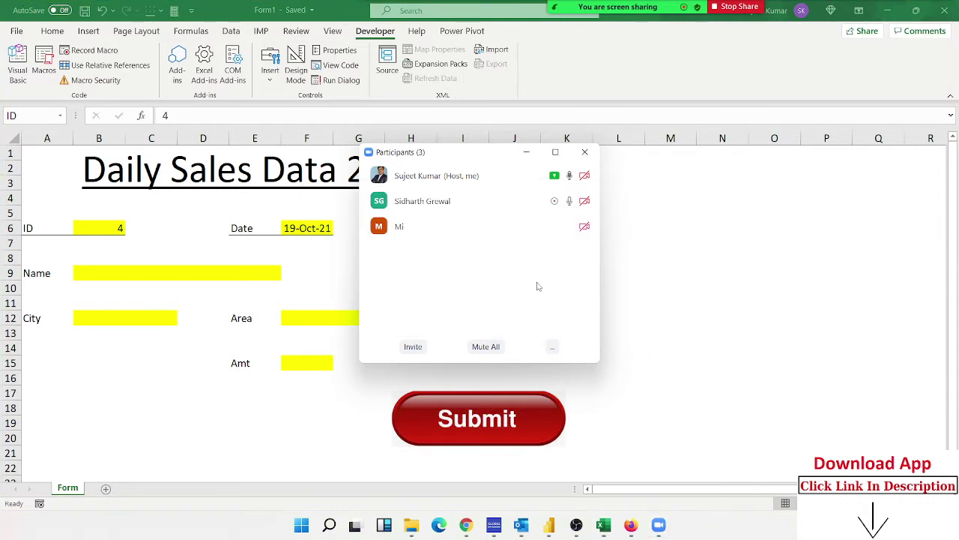
{"action": "left_click", "coordinate": [585, 153]}
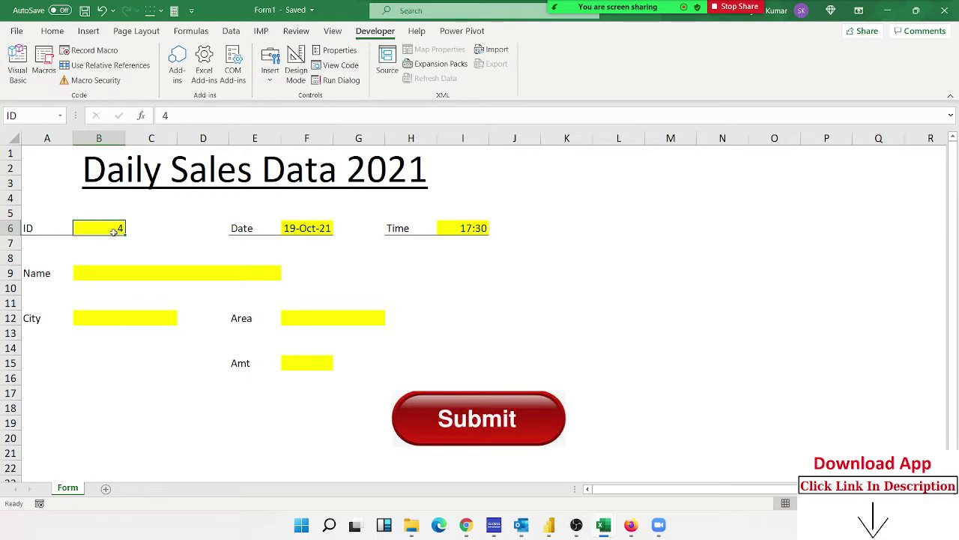
Inspect the Date and Time cells, the form's input area and the ID/Date/Time row
{"action": "left_click", "coordinate": [288, 231]}
{"action": "left_click", "coordinate": [455, 230]}
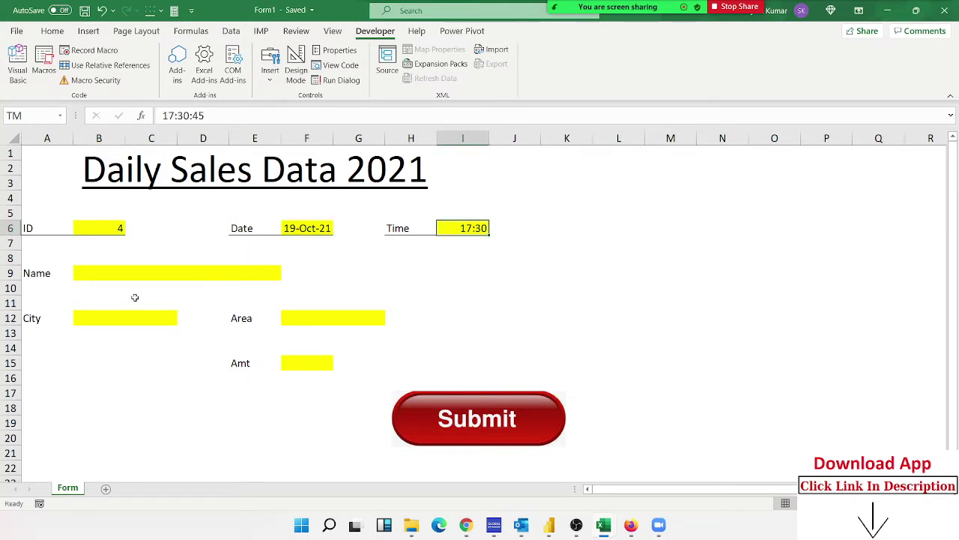
{"action": "left_click", "coordinate": [93, 272]}
{"action": "left_click", "coordinate": [99, 321]}
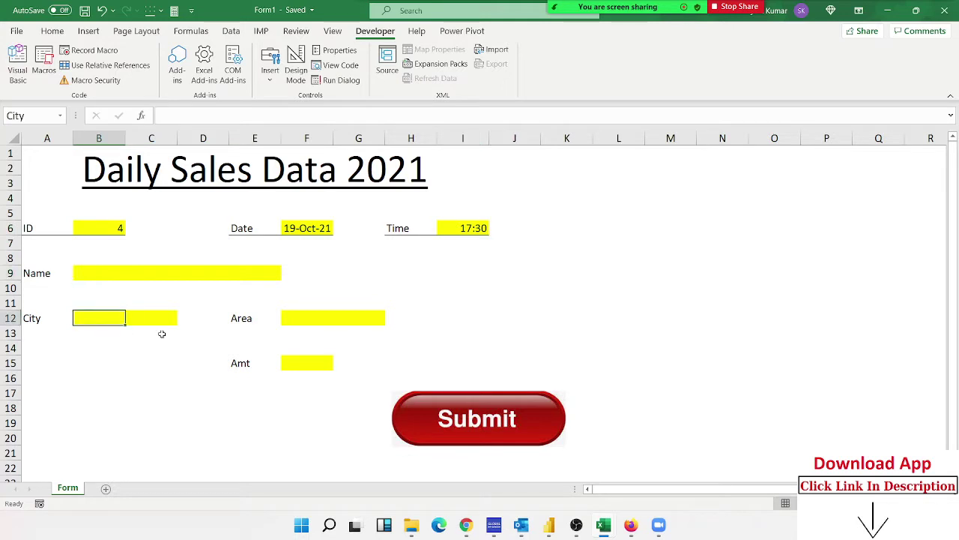
{"action": "mouse_move", "coordinate": [292, 364]}
{"action": "left_mouse_down"}
{"action": "mouse_move", "coordinate": [205, 287]}
{"action": "mouse_move", "coordinate": [80, 273]}
{"action": "left_mouse_up"}
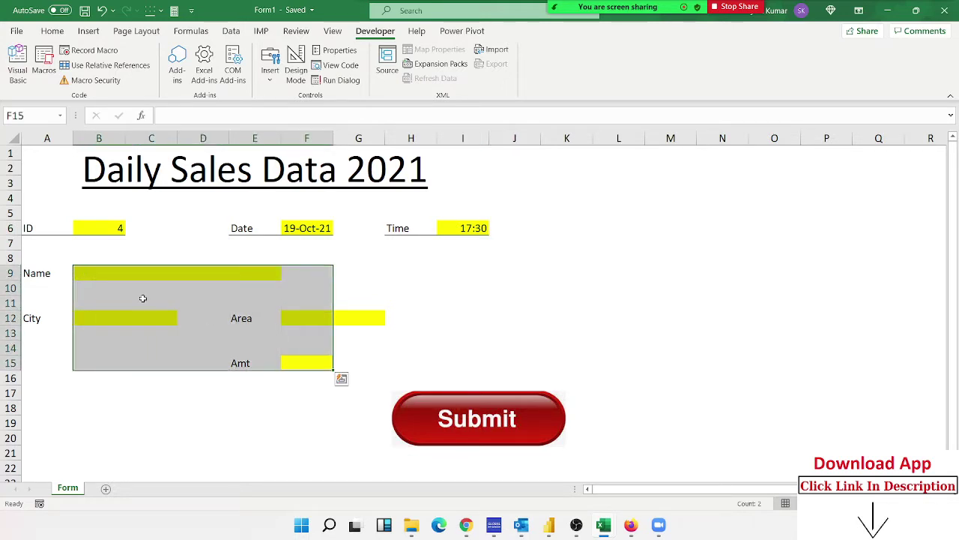
{"action": "left_click", "coordinate": [143, 298]}
{"action": "left_click_drag", "start_coordinate": [111, 231], "coordinate": [450, 229]}
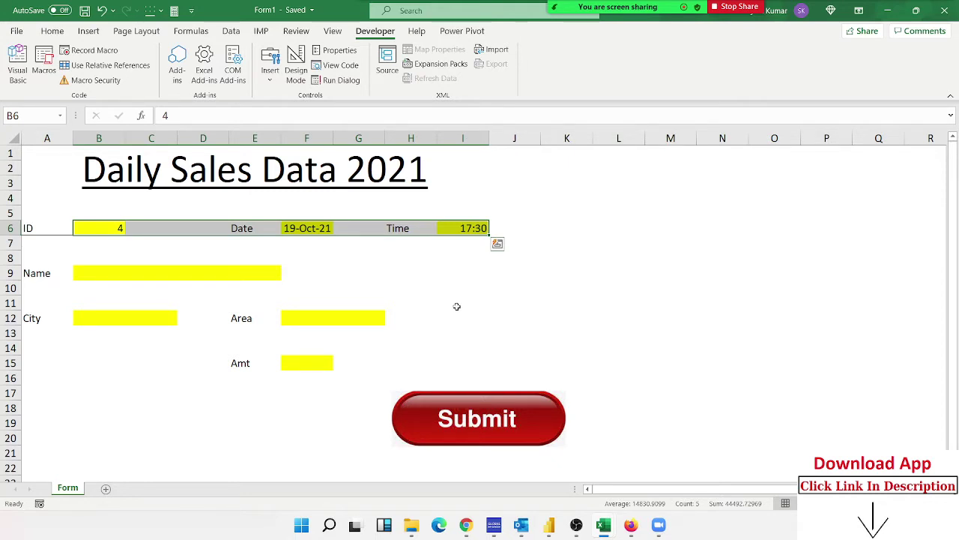
Click through the Name, City, Area and Amt input cells B9, B12, F12 and F15
{"action": "left_click", "coordinate": [260, 300]}
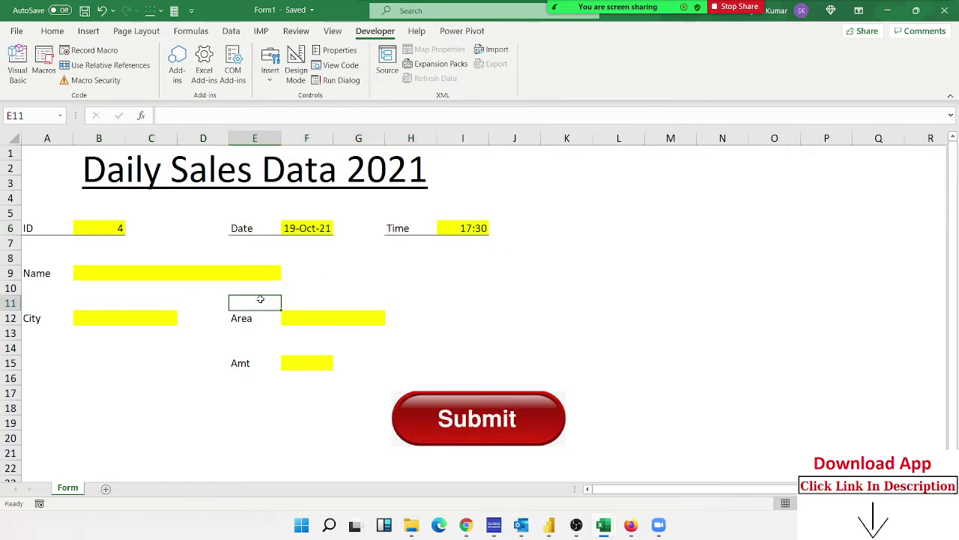
{"action": "left_click", "coordinate": [411, 301]}
{"action": "left_click", "coordinate": [472, 300]}
{"action": "left_click", "coordinate": [150, 449]}
{"action": "left_click", "coordinate": [94, 348]}
{"action": "left_click", "coordinate": [360, 244]}
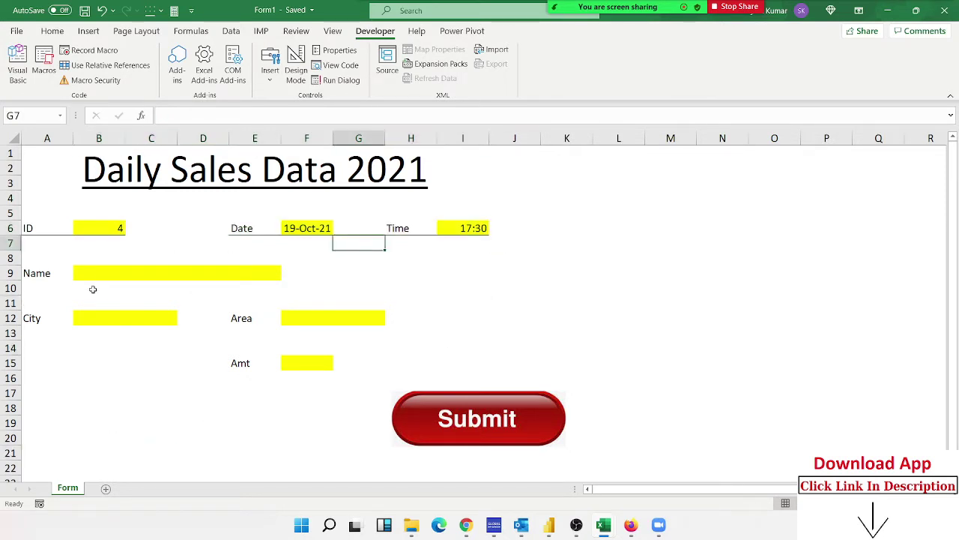
{"action": "left_click", "coordinate": [107, 275]}
{"action": "left_click", "coordinate": [106, 328]}
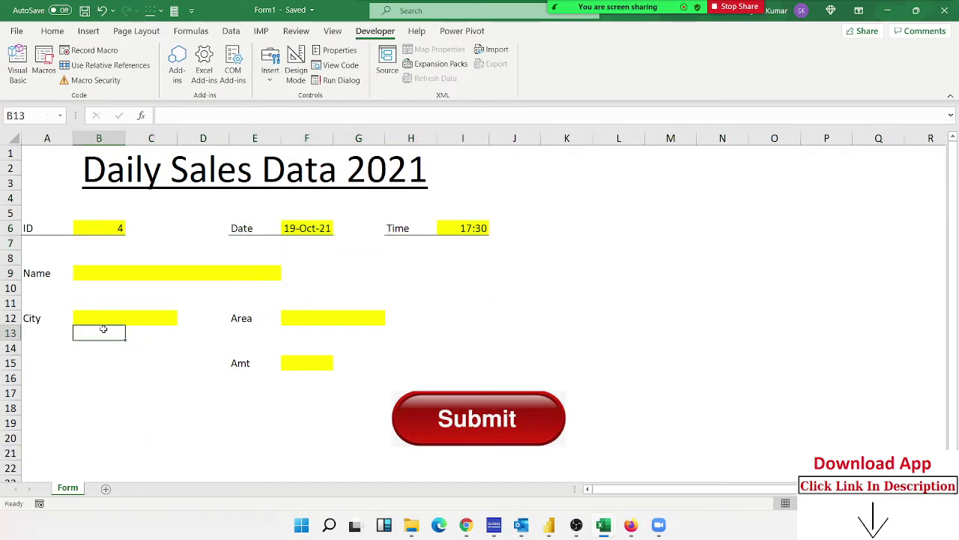
{"action": "left_click", "coordinate": [101, 317]}
{"action": "left_click", "coordinate": [291, 321]}
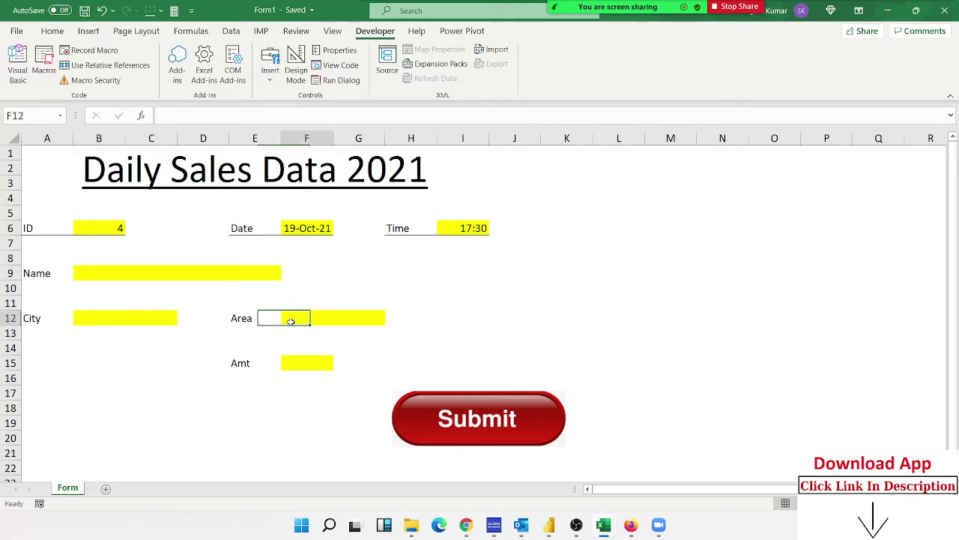
{"action": "left_click", "coordinate": [286, 358]}
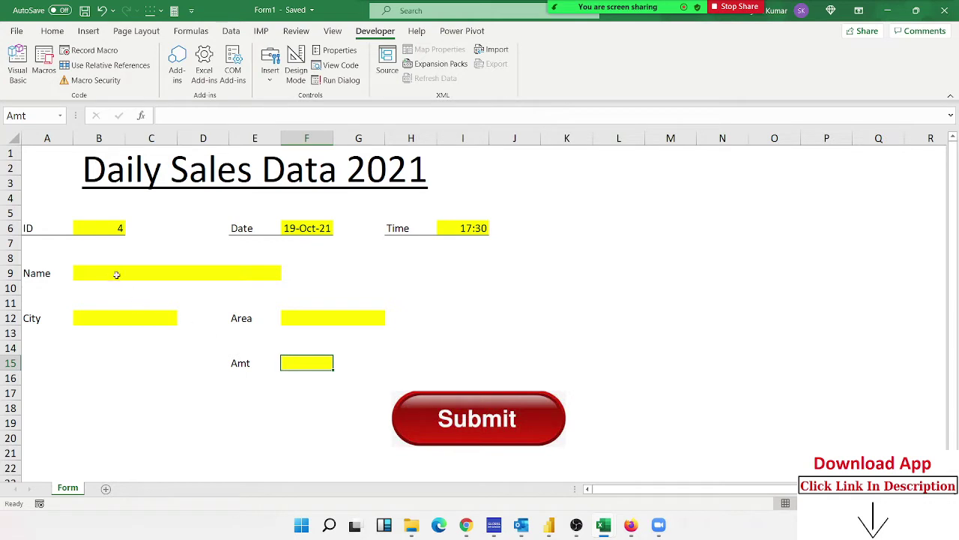
Select B9, then add B12, F12 and F15 to the selection
{"action": "left_click", "coordinate": [101, 273]}
{"action": "left_click", "coordinate": [105, 315], "text": "ctrl"}
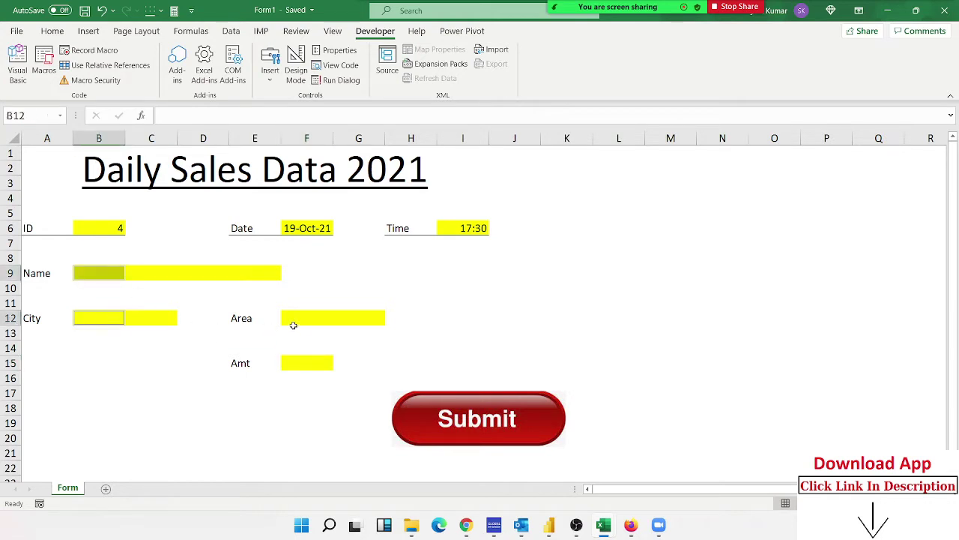
{"action": "left_click", "coordinate": [296, 322], "text": "ctrl"}
{"action": "left_click", "coordinate": [299, 359], "text": "ctrl"}
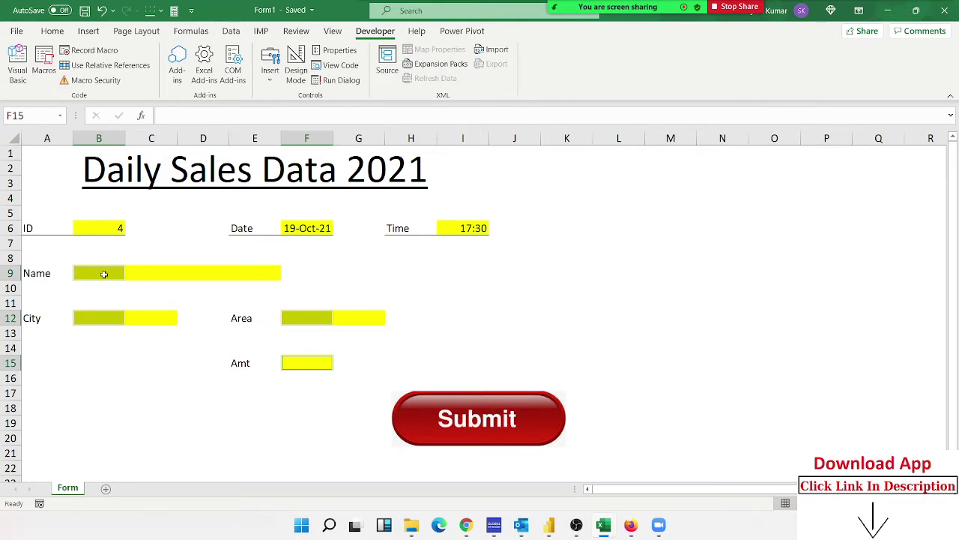
Uncheck Locked on the Protection tab of Format Cells for B9, B12, F12 and F15
{"action": "right_click", "coordinate": [105, 273]}
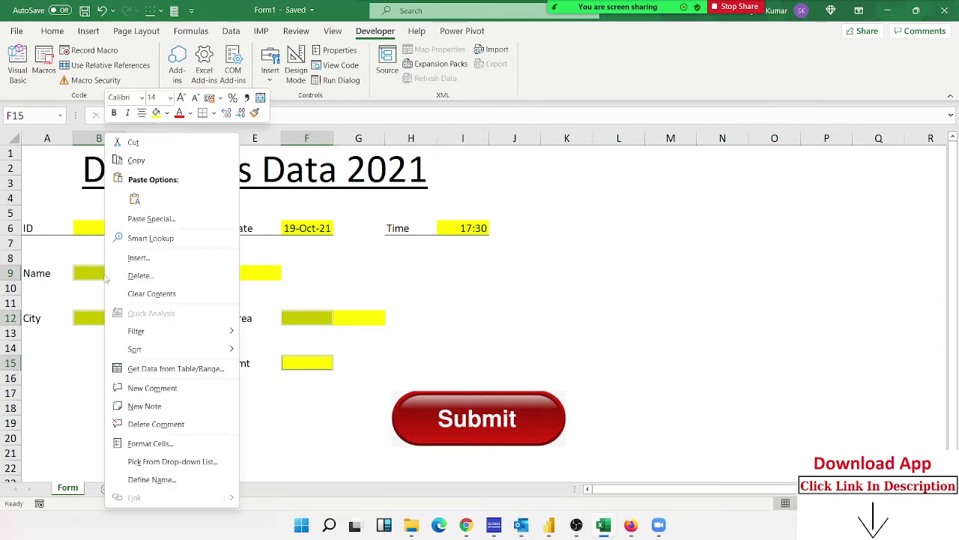
{"action": "left_click", "coordinate": [184, 444]}
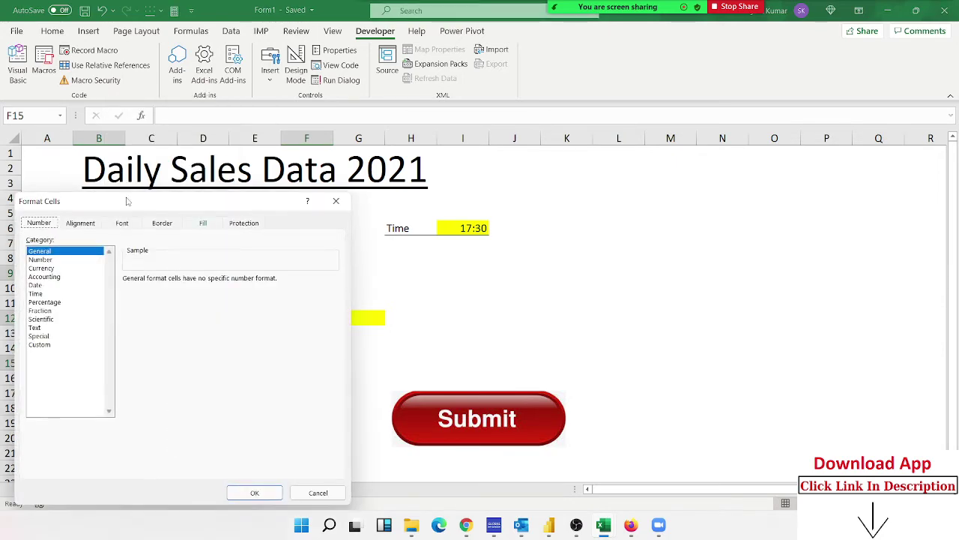
{"action": "left_click_drag", "start_coordinate": [127, 200], "coordinate": [512, 155]}
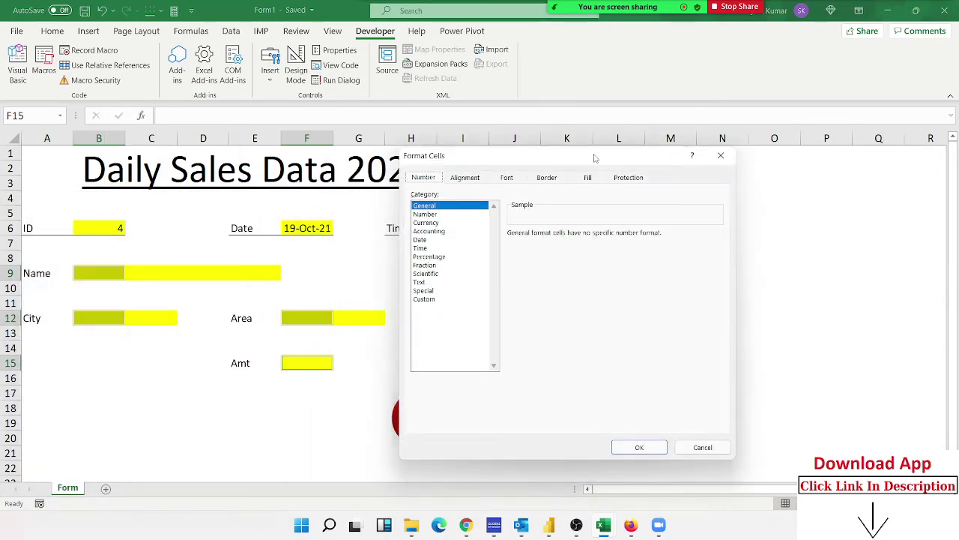
{"action": "left_click", "coordinate": [628, 180]}
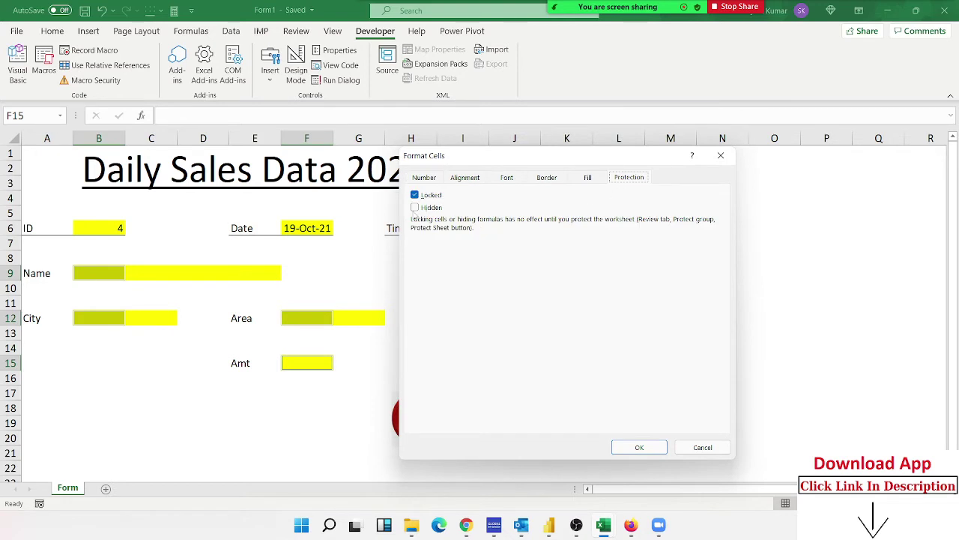
{"action": "left_click", "coordinate": [415, 196]}
{"action": "left_click", "coordinate": [639, 447]}
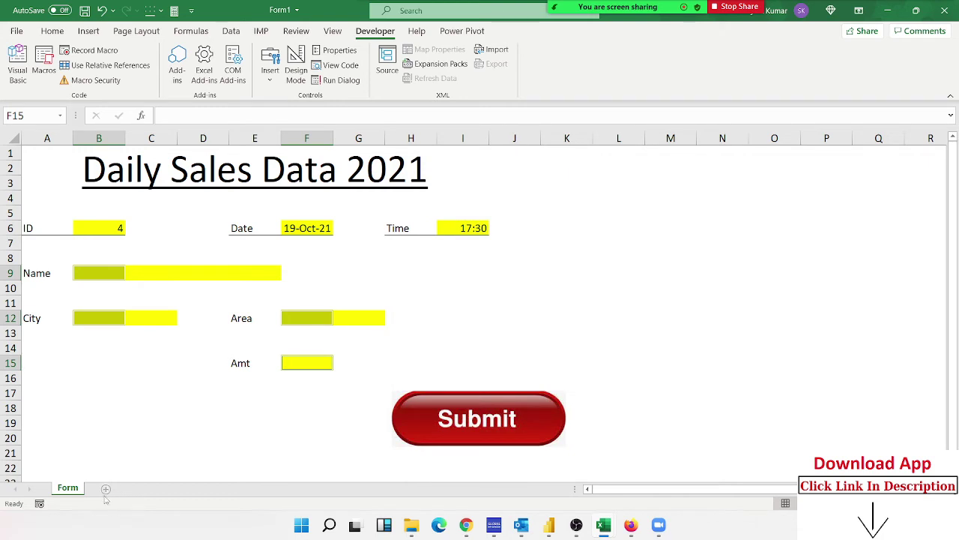
Protect the Form sheet with no password and 'Select locked cells' turned off
{"action": "right_click", "coordinate": [72, 491]}
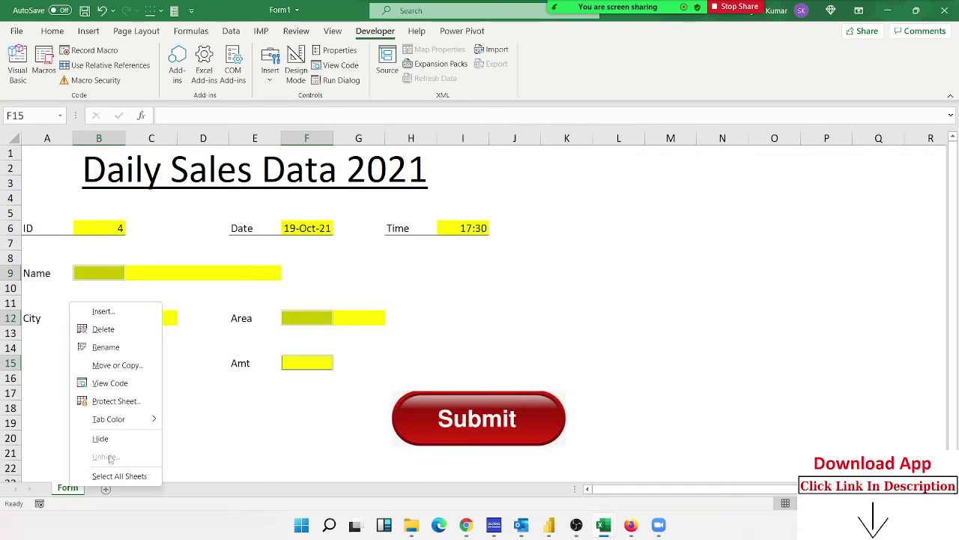
{"action": "left_click", "coordinate": [110, 401]}
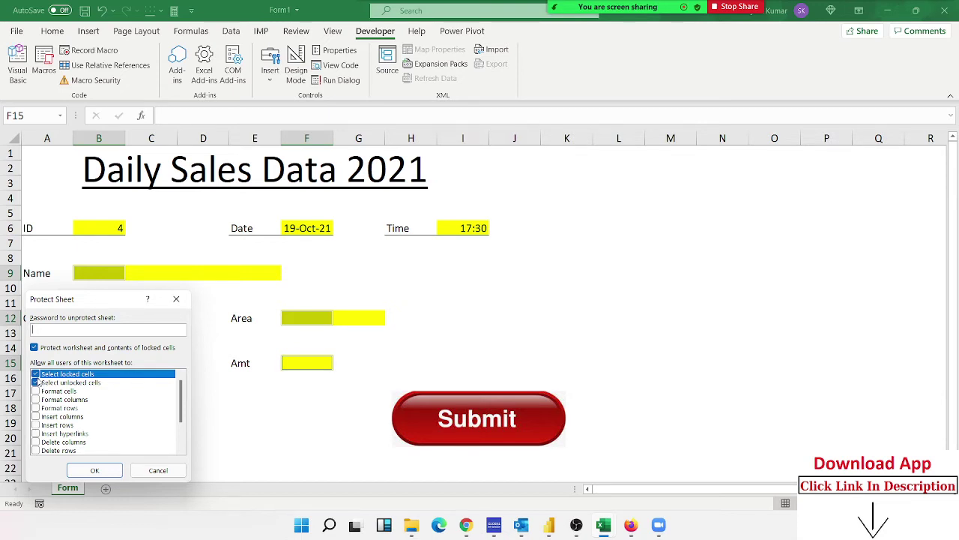
{"action": "left_click", "coordinate": [35, 377]}
{"action": "left_click", "coordinate": [91, 471]}
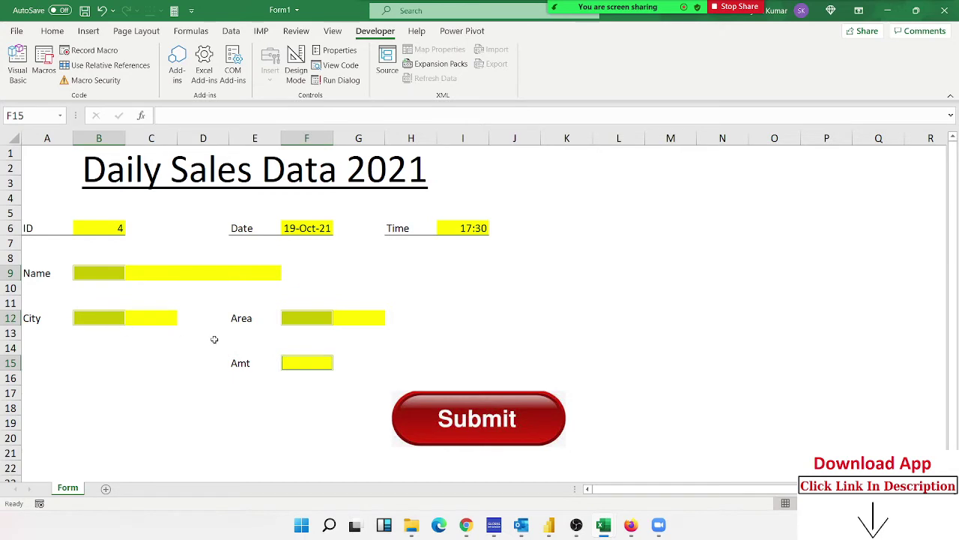
Enter a customer name in B9, Pune in B12, North in F12 and 750 in F15
{"action": "left_click", "coordinate": [310, 319]}
{"action": "left_click", "coordinate": [100, 273]}
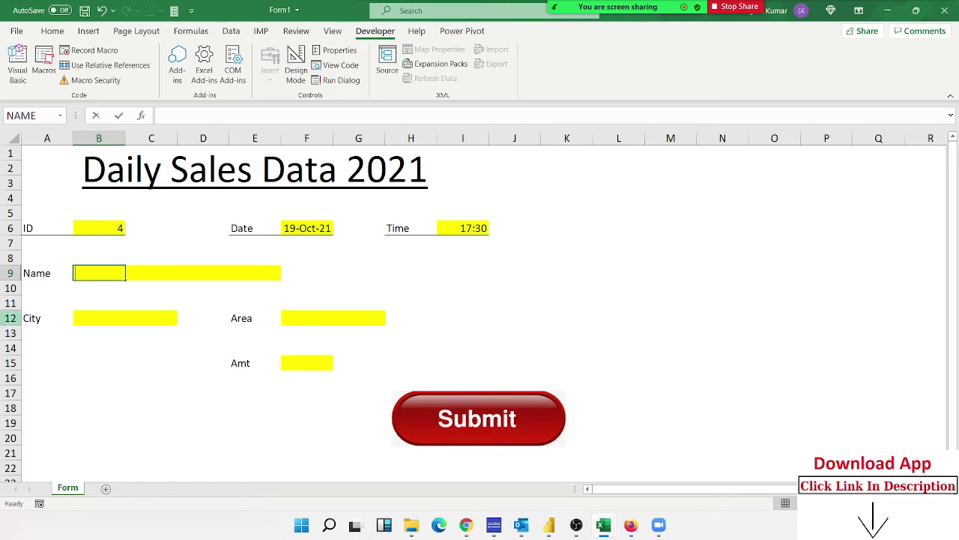
{"action": "type", "text": "Puja S"}
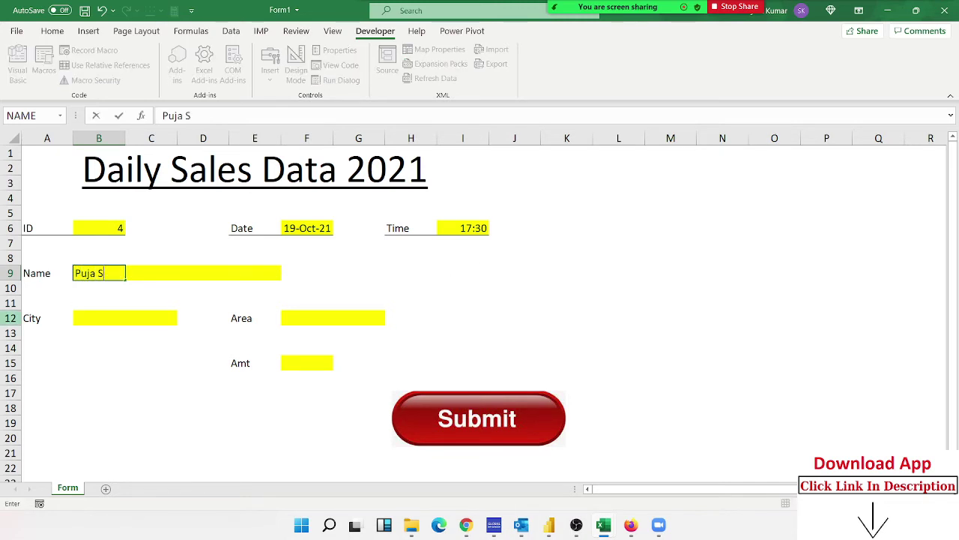
{"action": "type", "text": "ingh"}
{"action": "key", "text": "Return"}
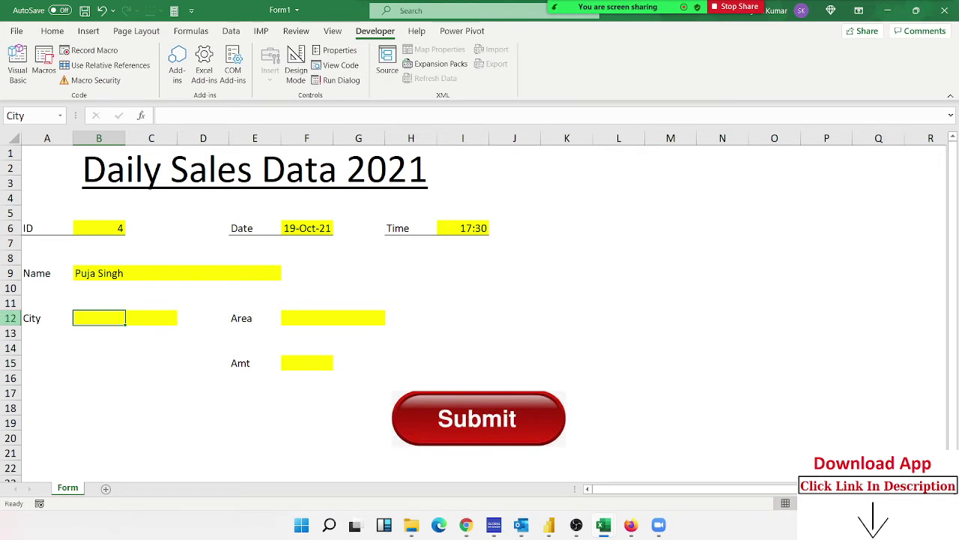
{"action": "type", "text": "Pune"}
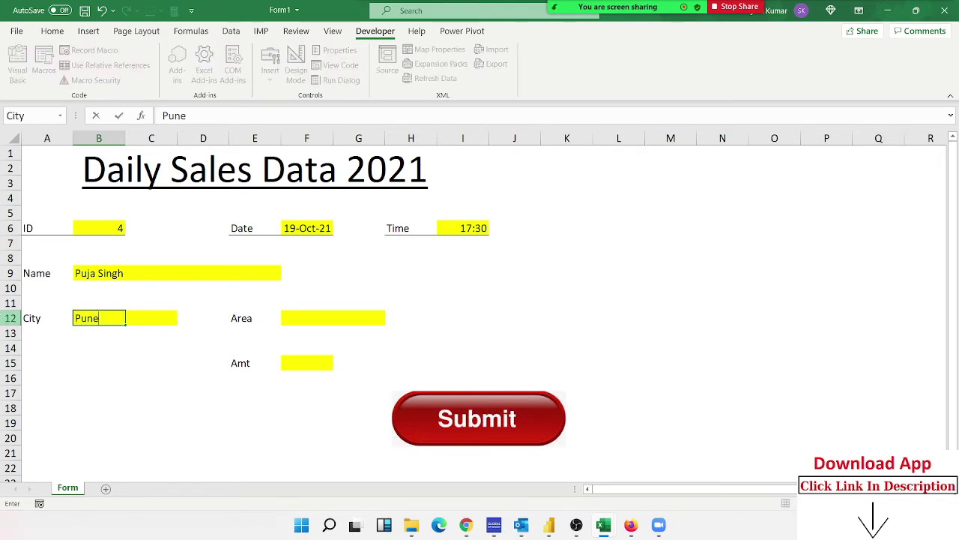
{"action": "key", "text": "Return"}
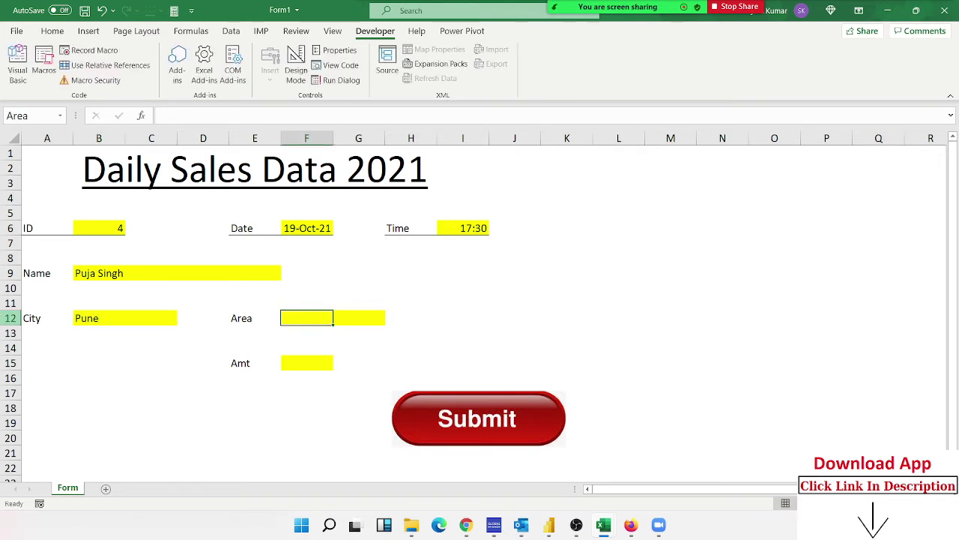
{"action": "type", "text": "N"}
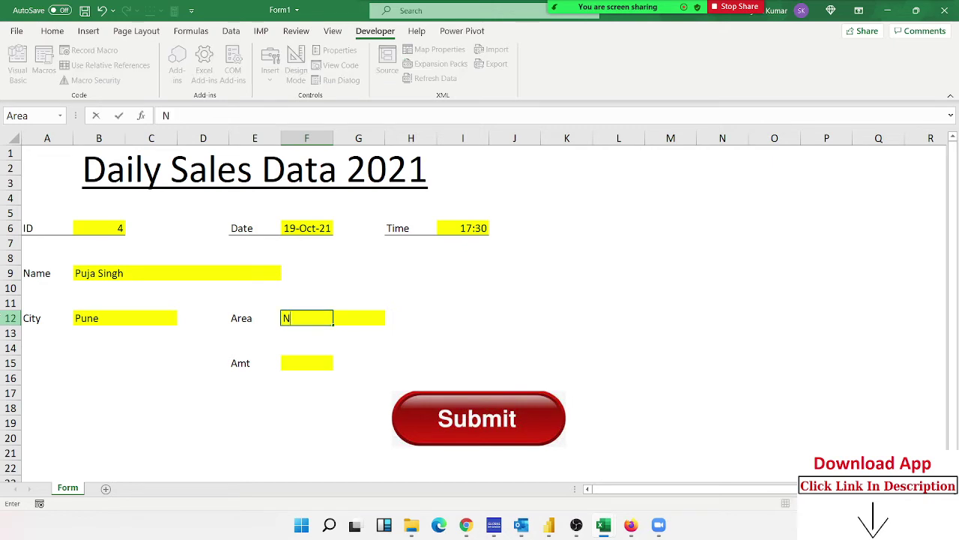
{"action": "type", "text": "orth"}
{"action": "key", "text": "Return"}
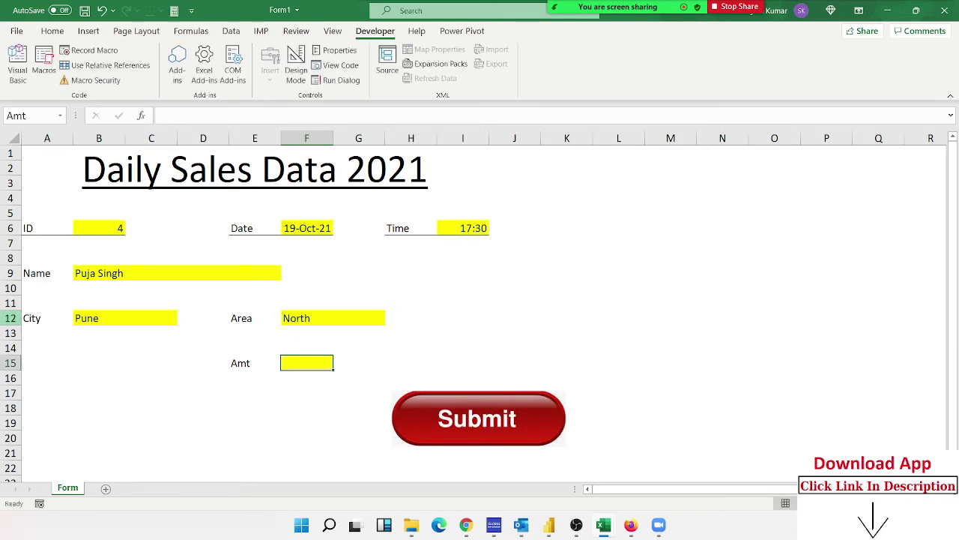
{"action": "type", "text": "750"}
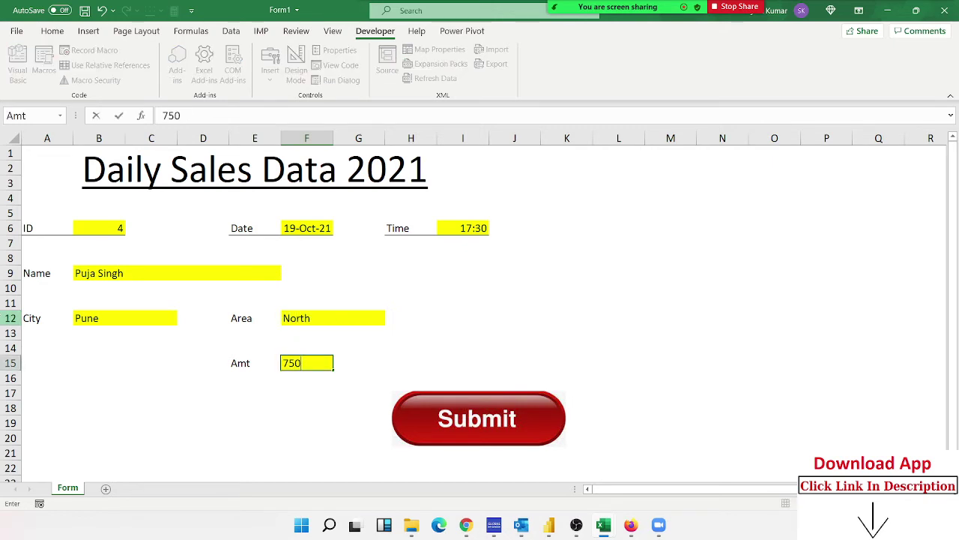
{"action": "key", "text": "Return"}
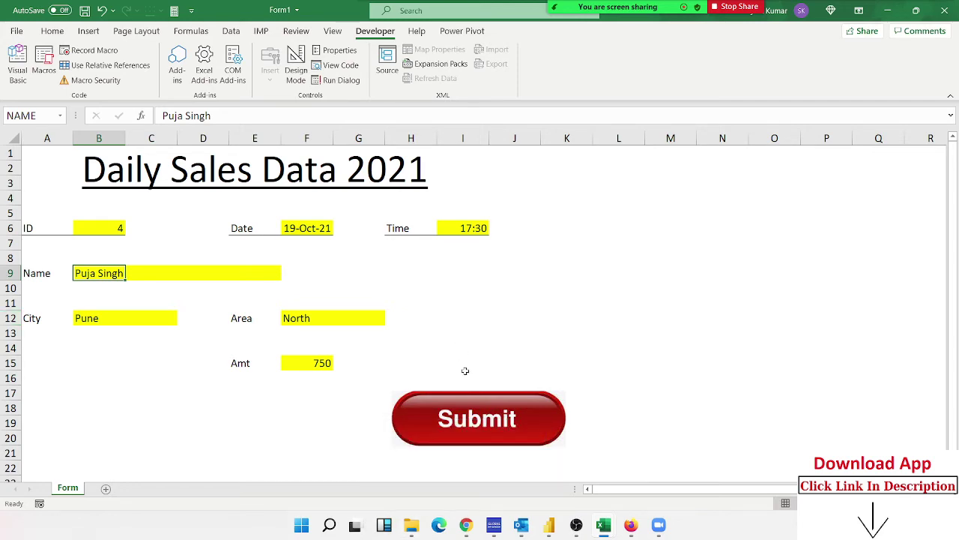
Run the Submit macro and debug run-time error 1004 at its break line
{"action": "left_click", "coordinate": [470, 425]}
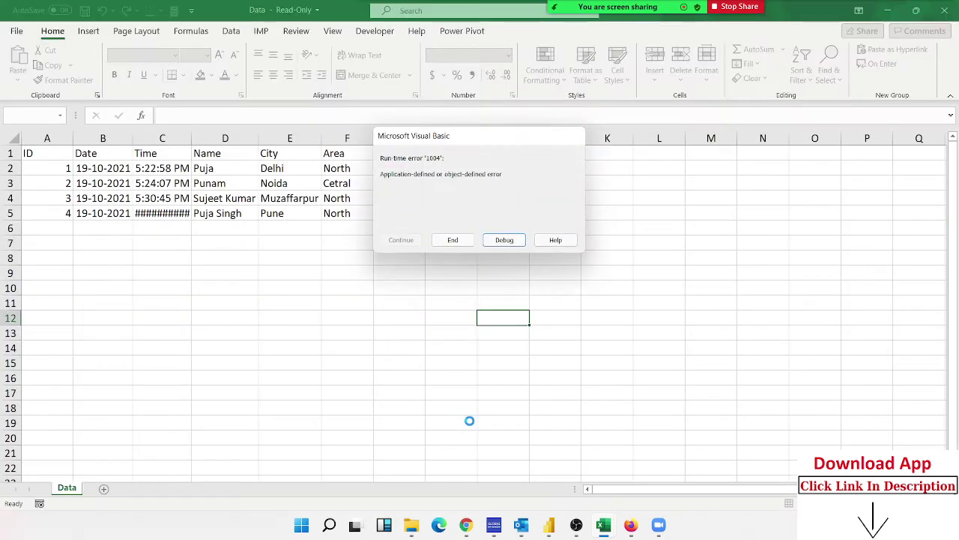
{"action": "left_click", "coordinate": [499, 242]}
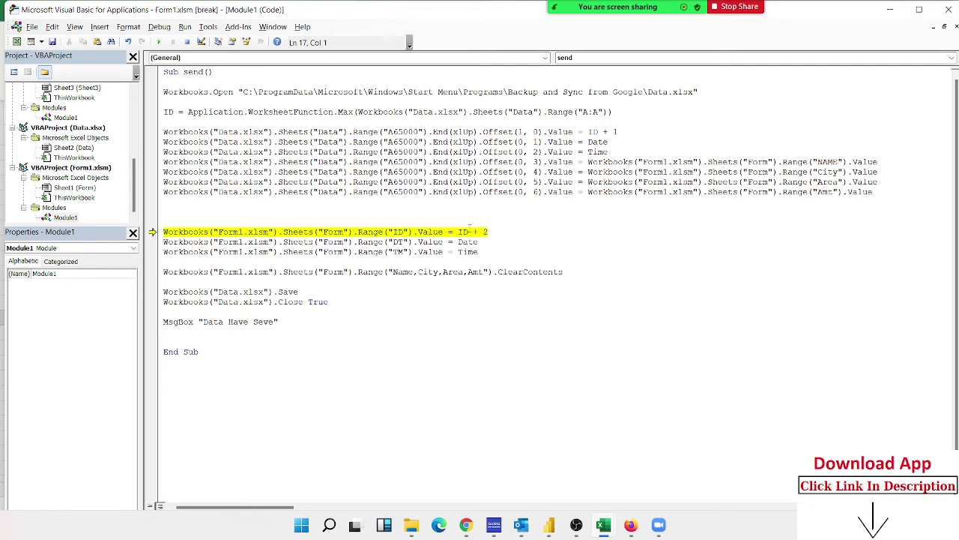
{"action": "mouse_move", "coordinate": [469, 230]}
Reset the paused macro in the VBA editor and close it, returning to Form1
{"action": "left_click", "coordinate": [949, 10]}
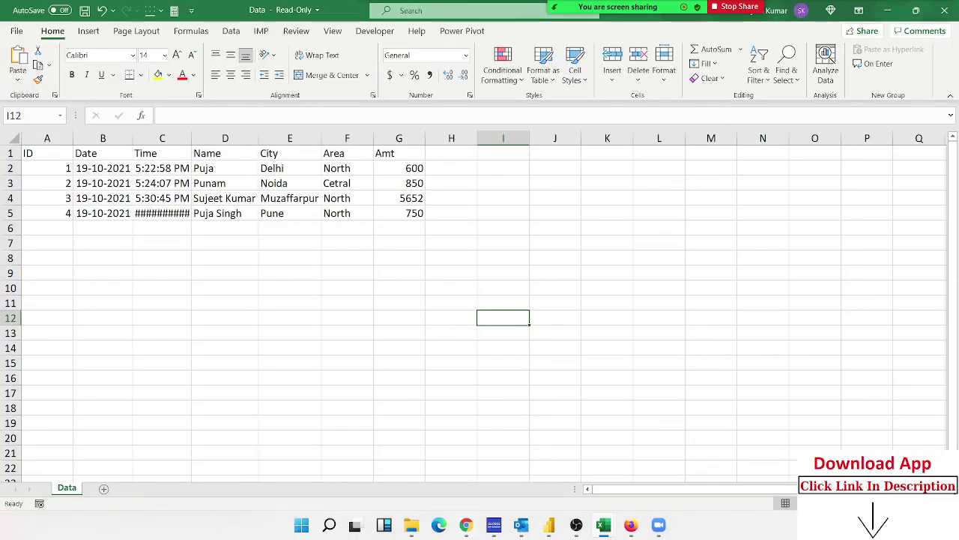
{"action": "left_click", "coordinate": [601, 530]}
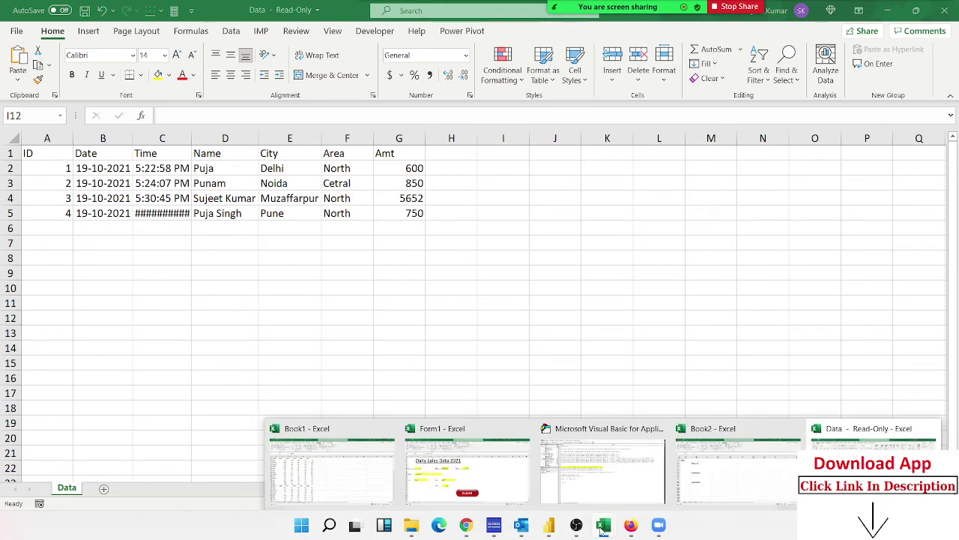
{"action": "left_click", "coordinate": [518, 493]}
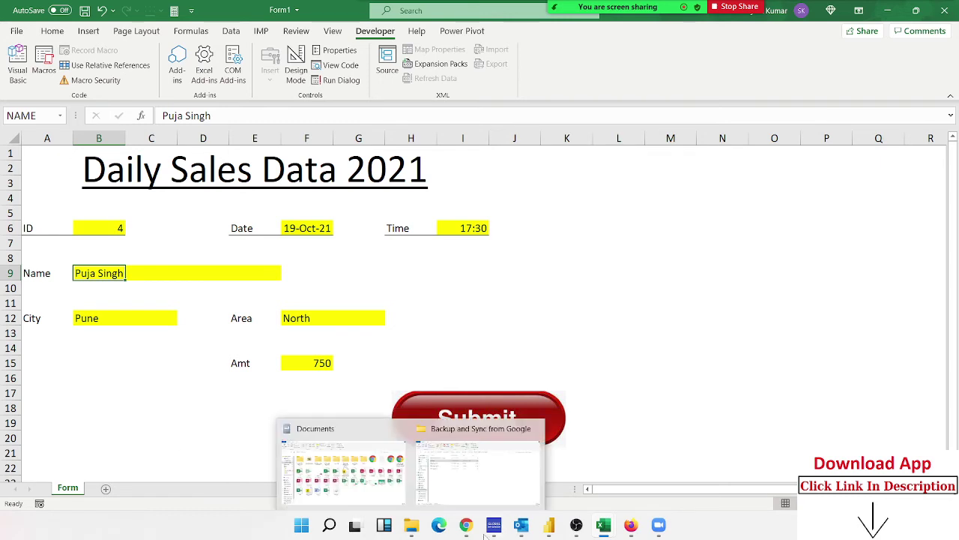
{"action": "mouse_move", "coordinate": [583, 535]}
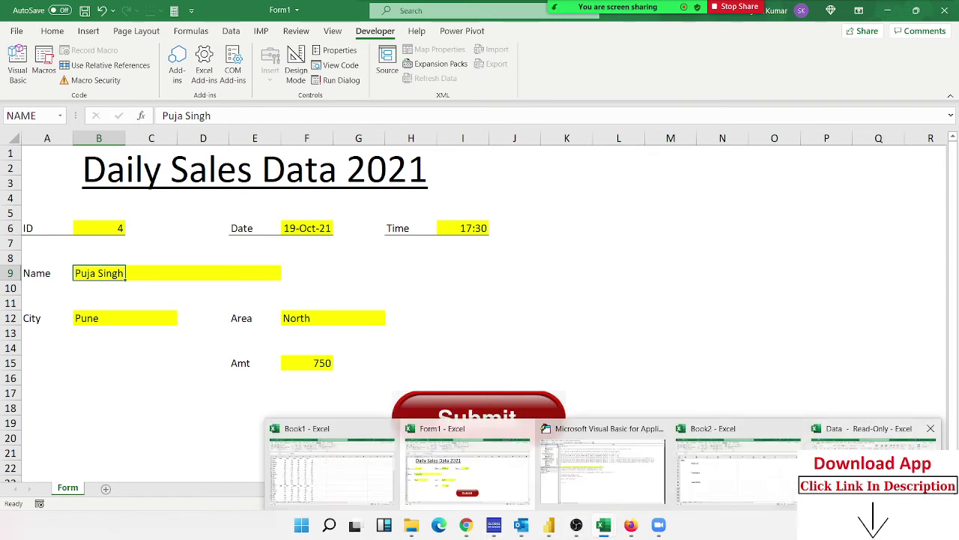
{"action": "left_click", "coordinate": [574, 490]}
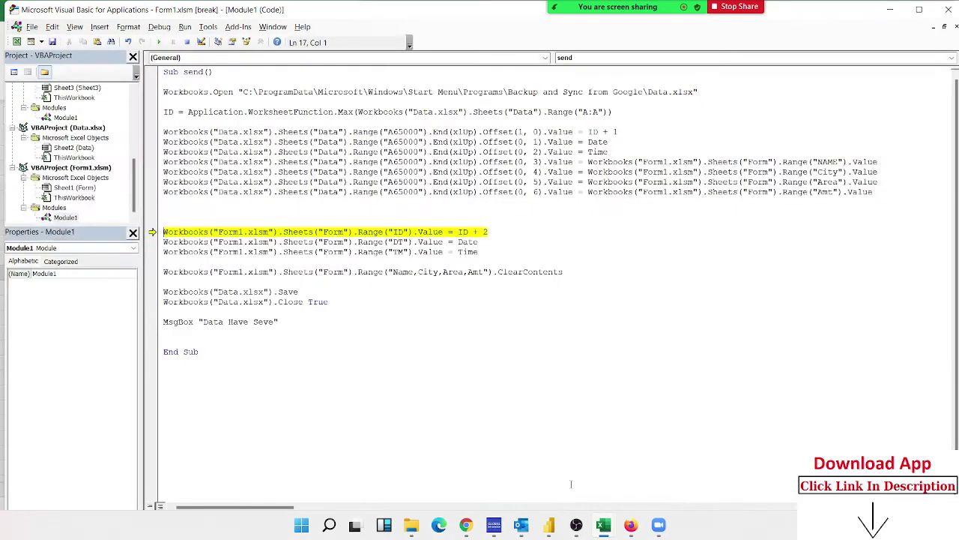
{"action": "left_click", "coordinate": [442, 241]}
{"action": "left_click", "coordinate": [187, 42]}
{"action": "left_click", "coordinate": [948, 9]}
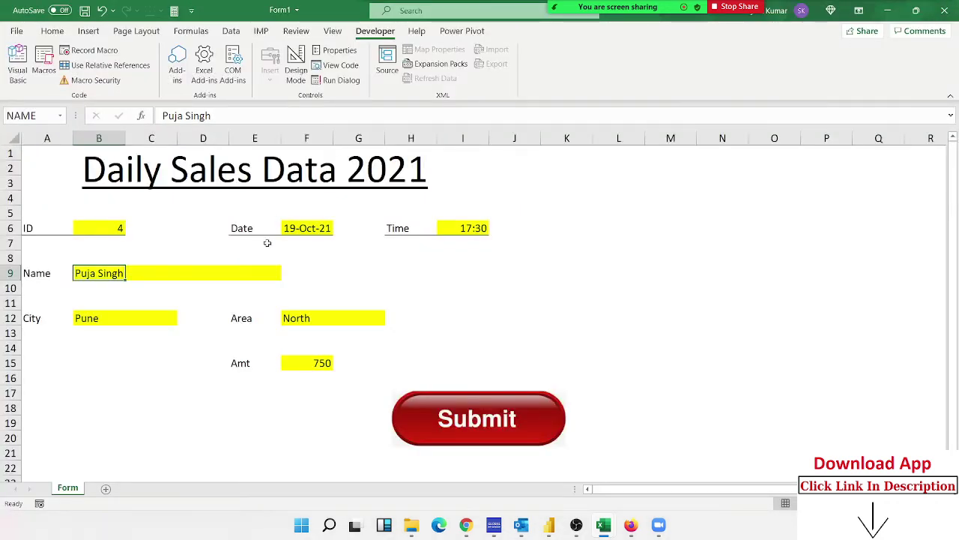
Save and close Form1, then close the read-only Data workbook with Don't Save
{"action": "left_click", "coordinate": [953, 10]}
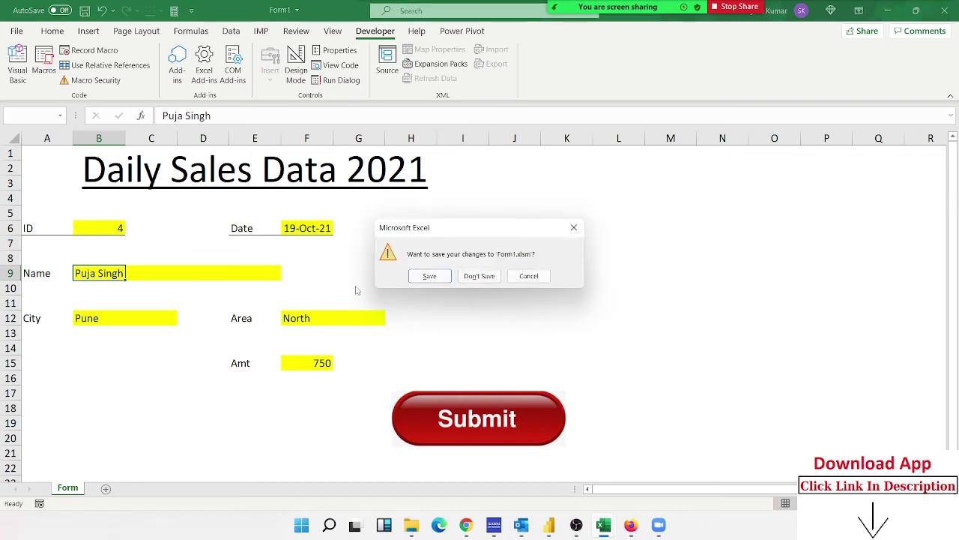
{"action": "left_click", "coordinate": [412, 278]}
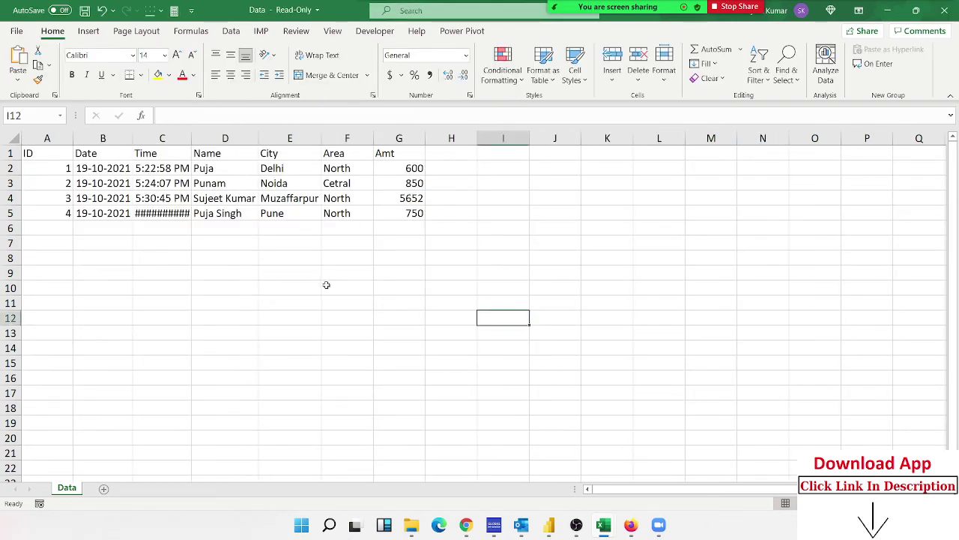
{"action": "left_click", "coordinate": [946, 14]}
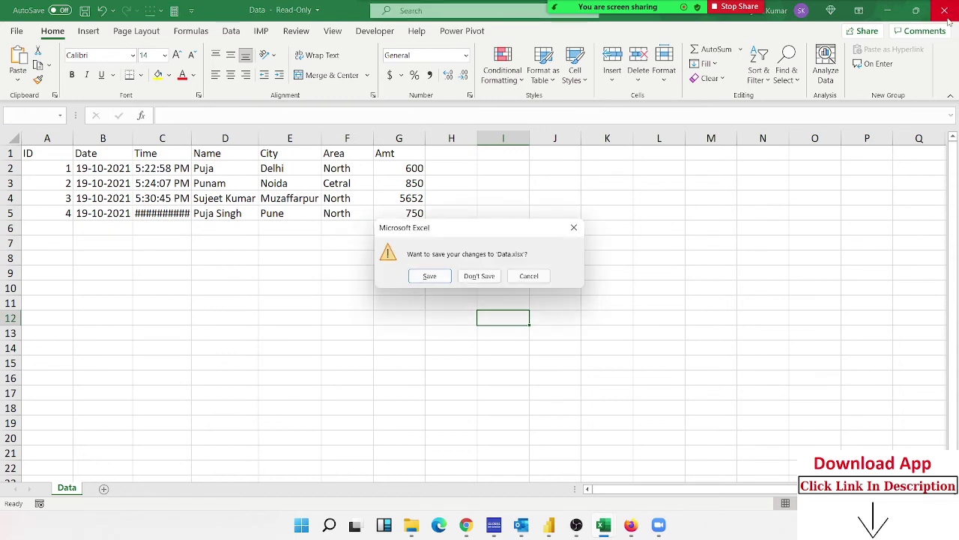
{"action": "left_click", "coordinate": [416, 277]}
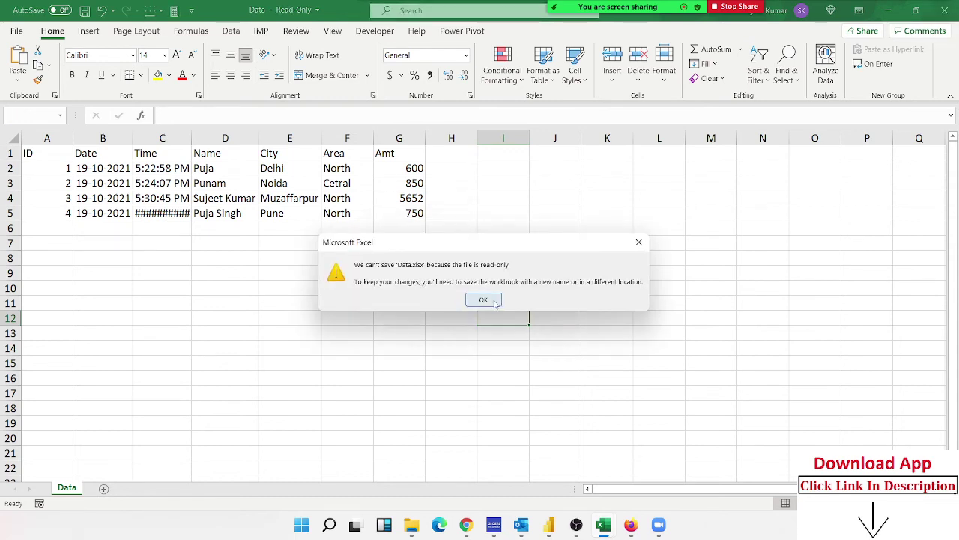
{"action": "left_click", "coordinate": [491, 302]}
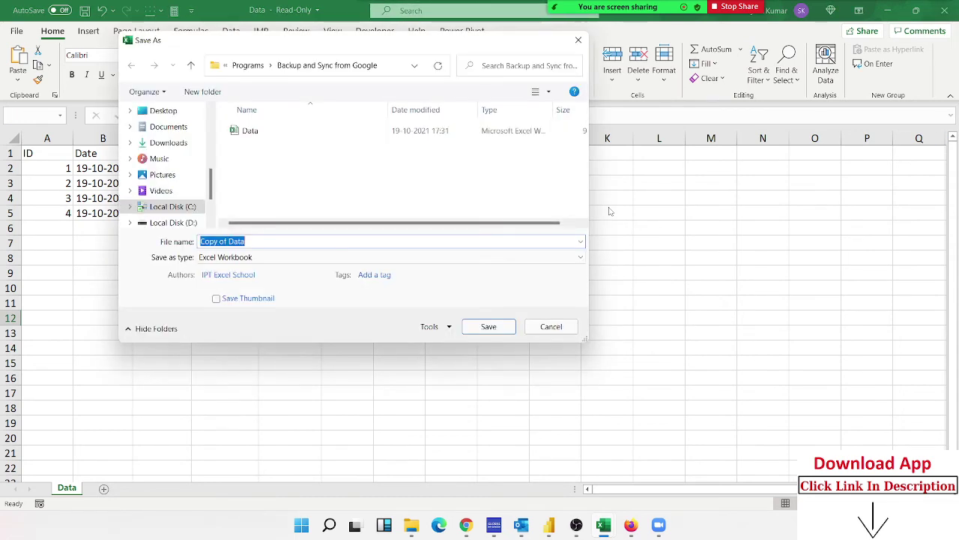
{"action": "left_click", "coordinate": [551, 326]}
{"action": "left_click", "coordinate": [949, 8]}
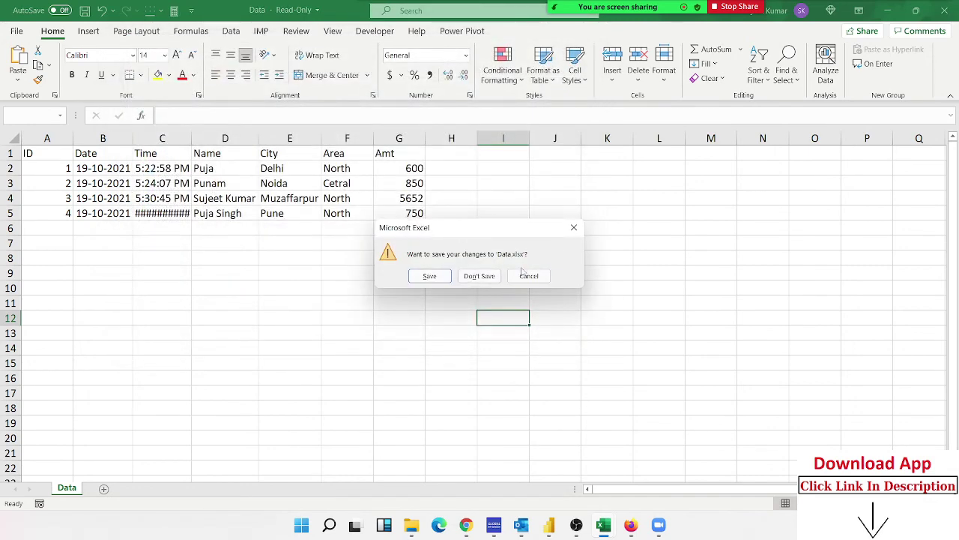
{"action": "left_click", "coordinate": [479, 276]}
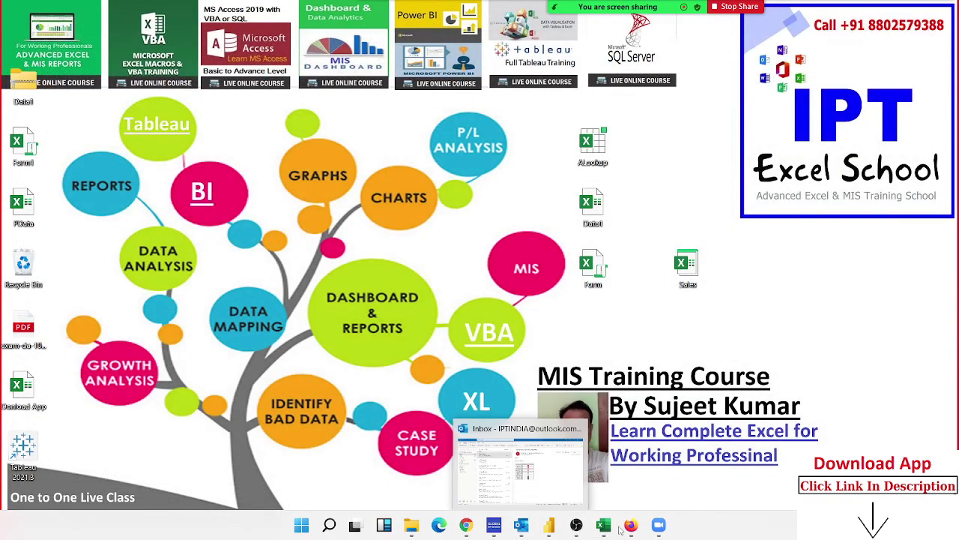
Switch to Book1, toggle the Home and Developer ribbons, check Zoom participants, and deselect the table
{"action": "mouse_move", "coordinate": [604, 525]}
{"action": "left_click", "coordinate": [578, 475]}
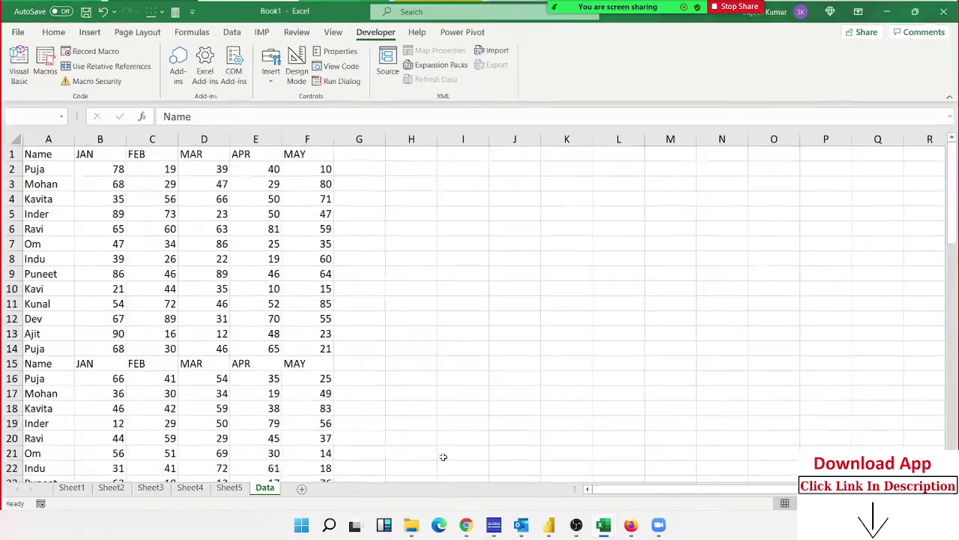
{"action": "left_click", "coordinate": [63, 31]}
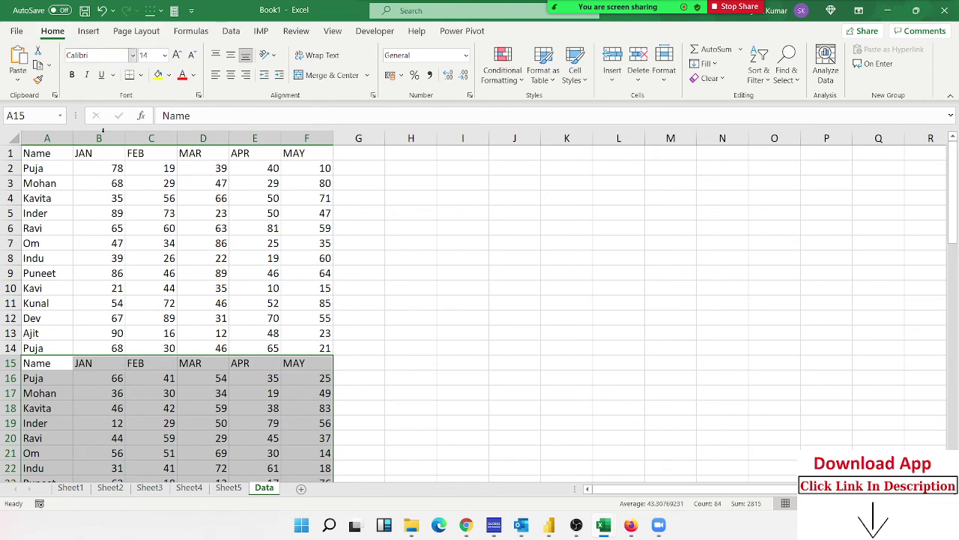
{"action": "left_click", "coordinate": [363, 31]}
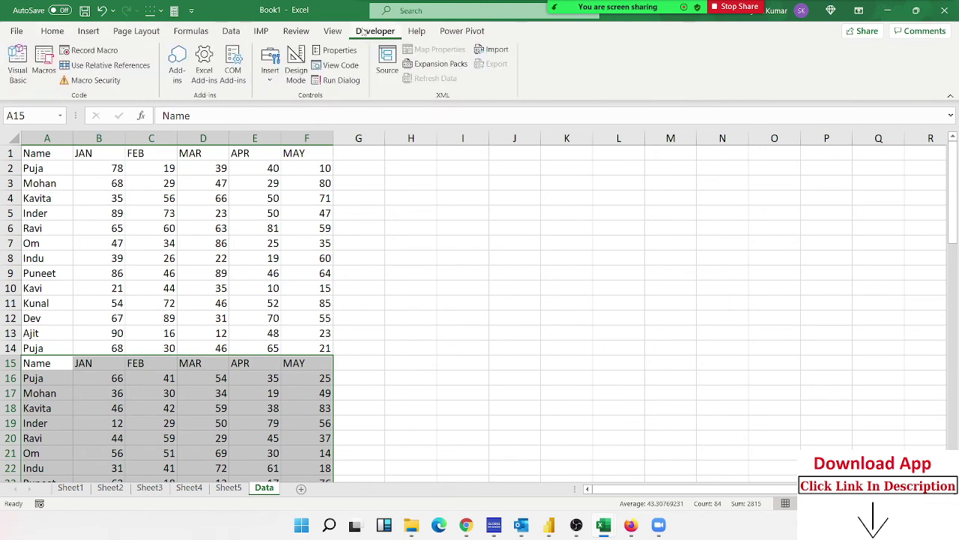
{"action": "left_click", "coordinate": [53, 31]}
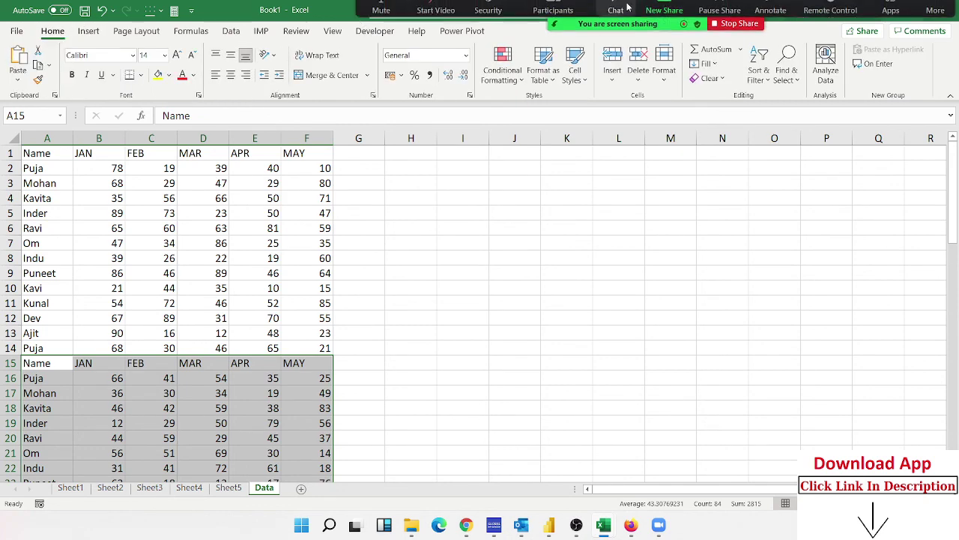
{"action": "left_click", "coordinate": [555, 22]}
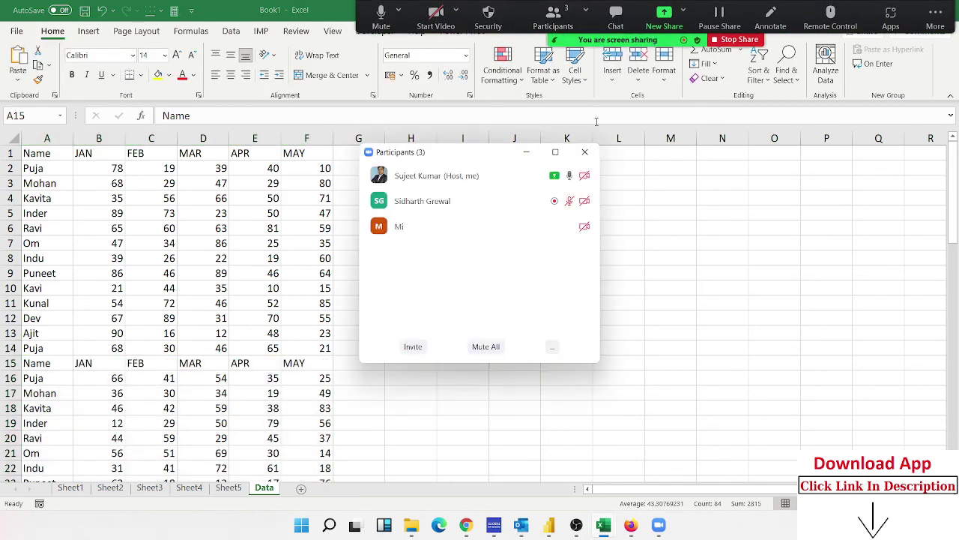
{"action": "left_click", "coordinate": [585, 152]}
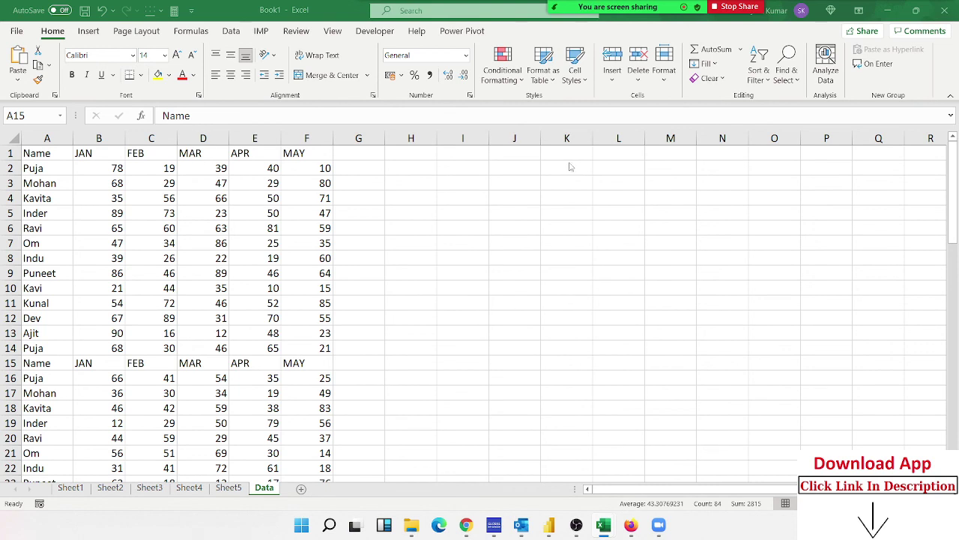
{"action": "left_click", "coordinate": [513, 186]}
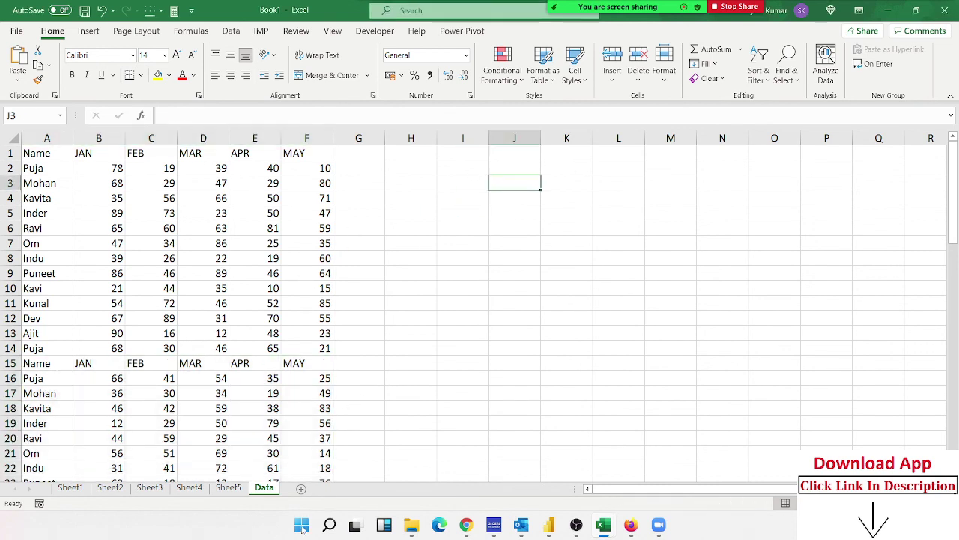
Insert new Sheet7 after Data and open the Home Format dropdown
{"action": "left_click", "coordinate": [300, 489]}
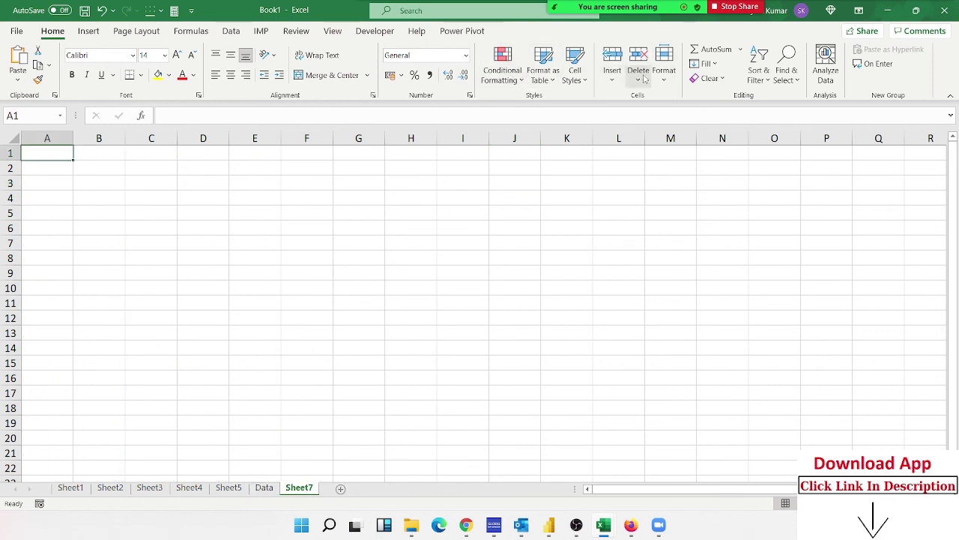
{"action": "left_click", "coordinate": [659, 80]}
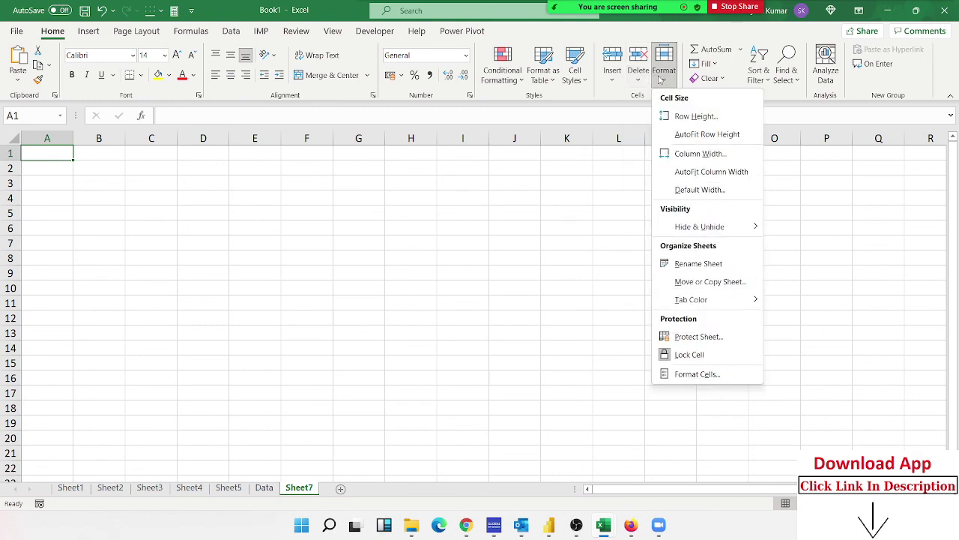